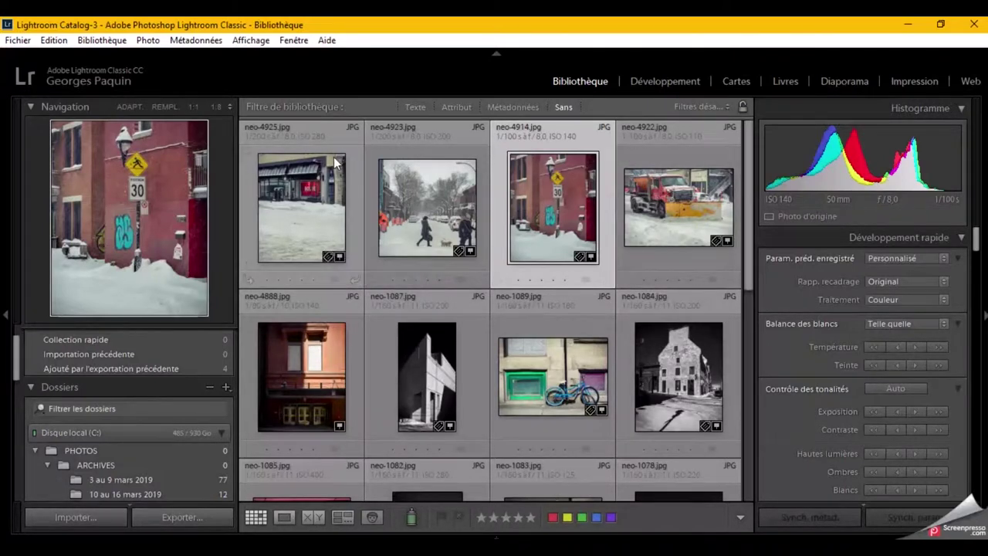
- Preview the SOLDE storefront and snow-plow truck photos enlarged, returning to Grid each time
scroll(294, 224, down, 3)
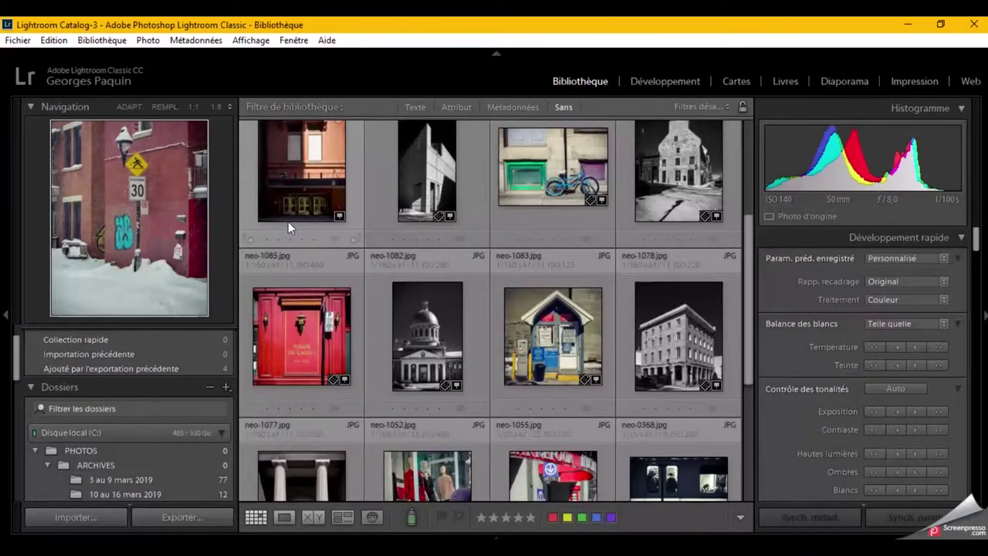
scroll(288, 222, up, 3)
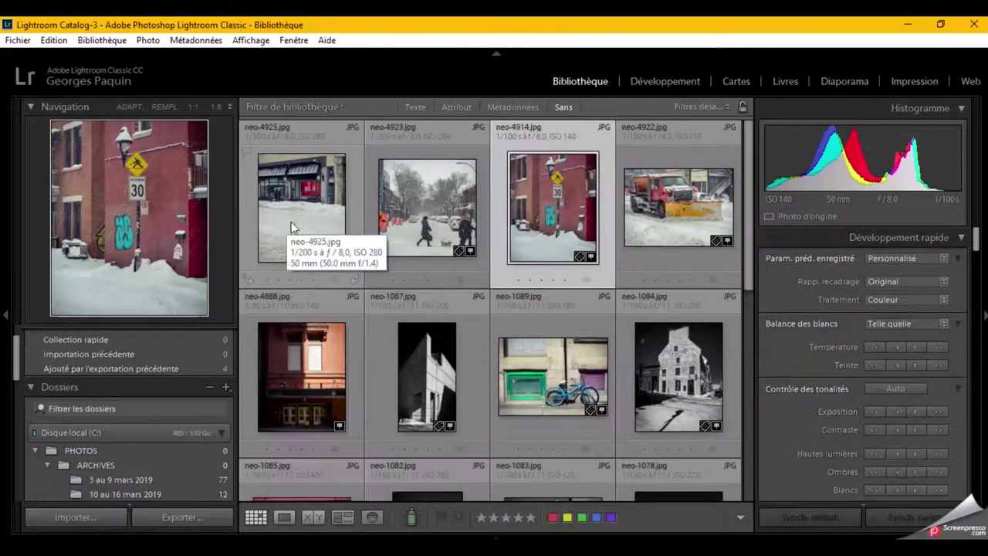
double_click(296, 217)
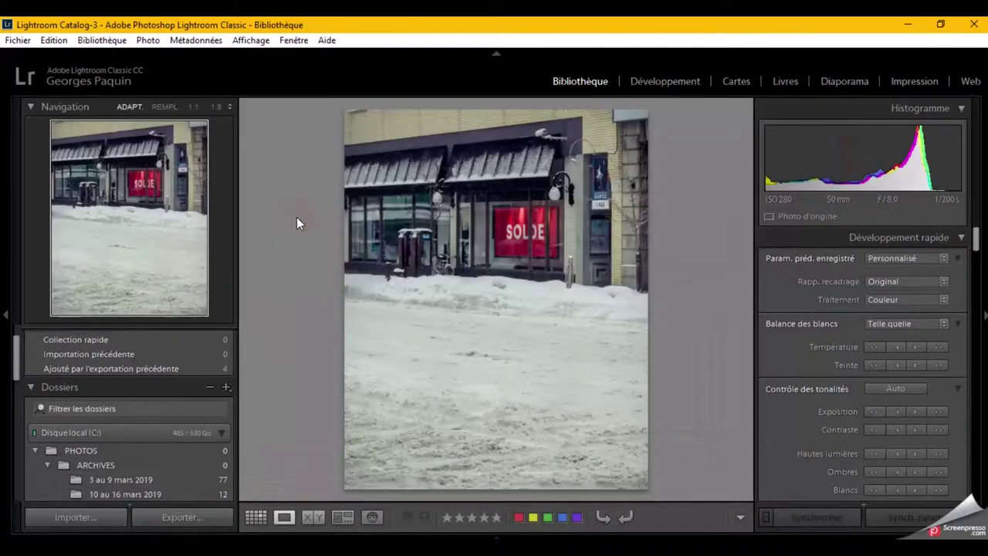
key(g)
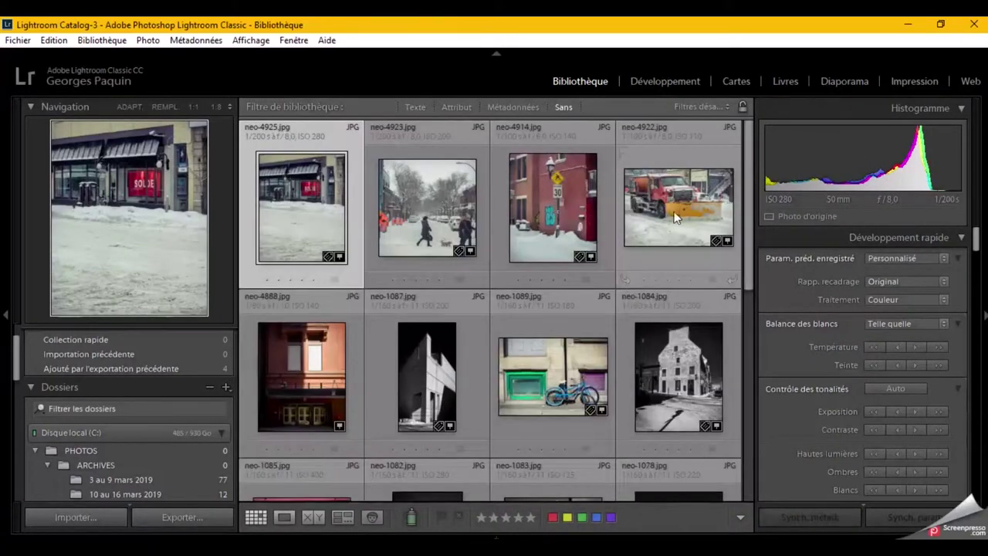
double_click(676, 216)
key(g)
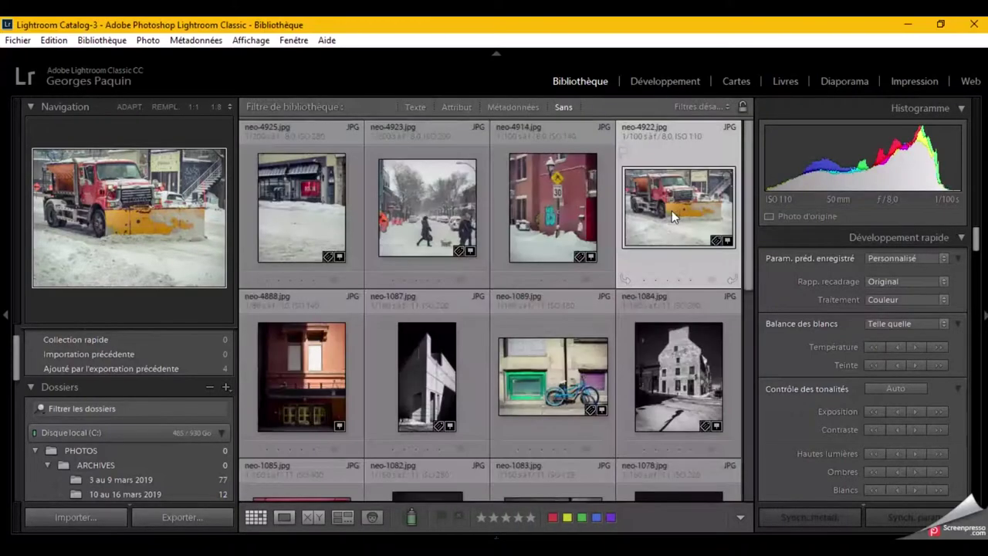
- Preview the blue booth and neo-1087 building photos enlarged, then move to the Impression module
scroll(436, 214, down, 2)
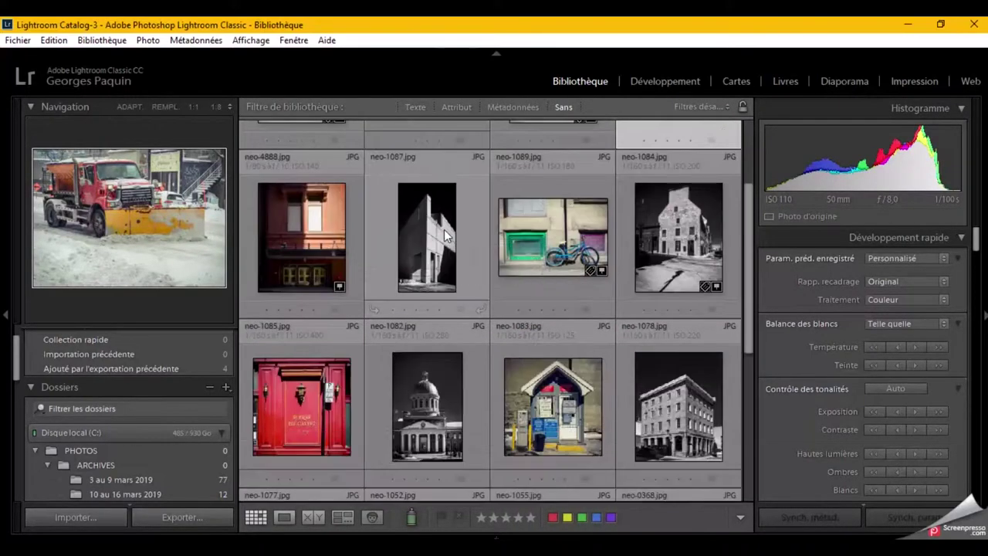
double_click(548, 390)
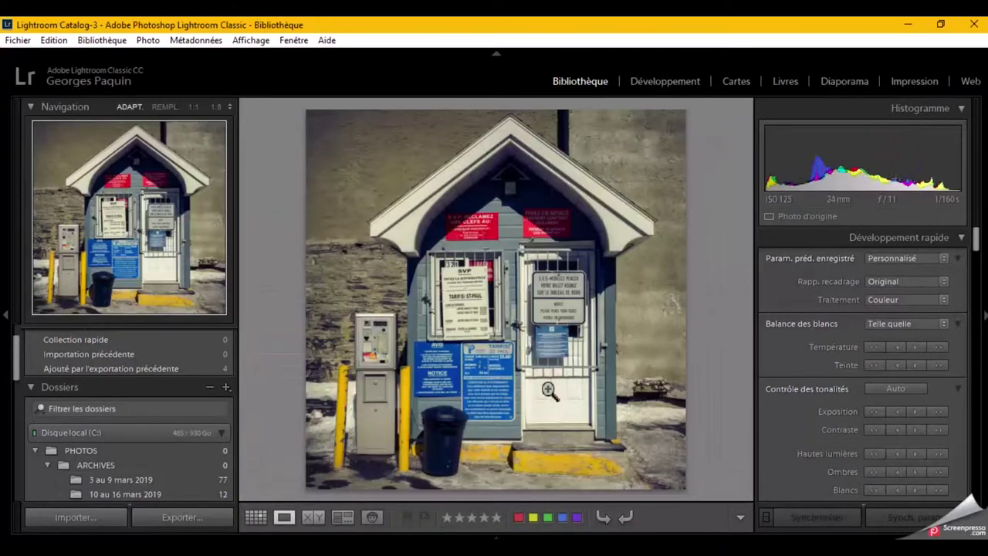
key(g)
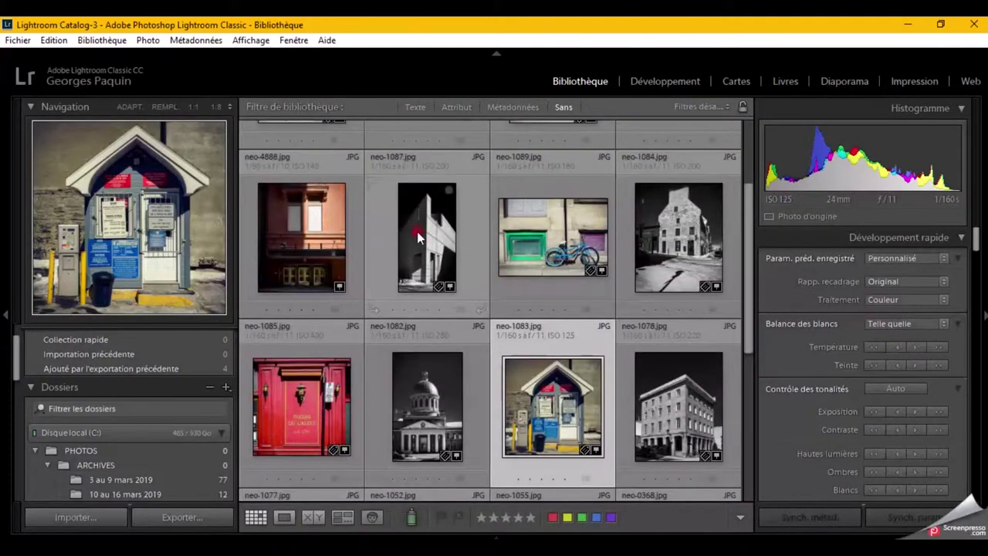
double_click(417, 231)
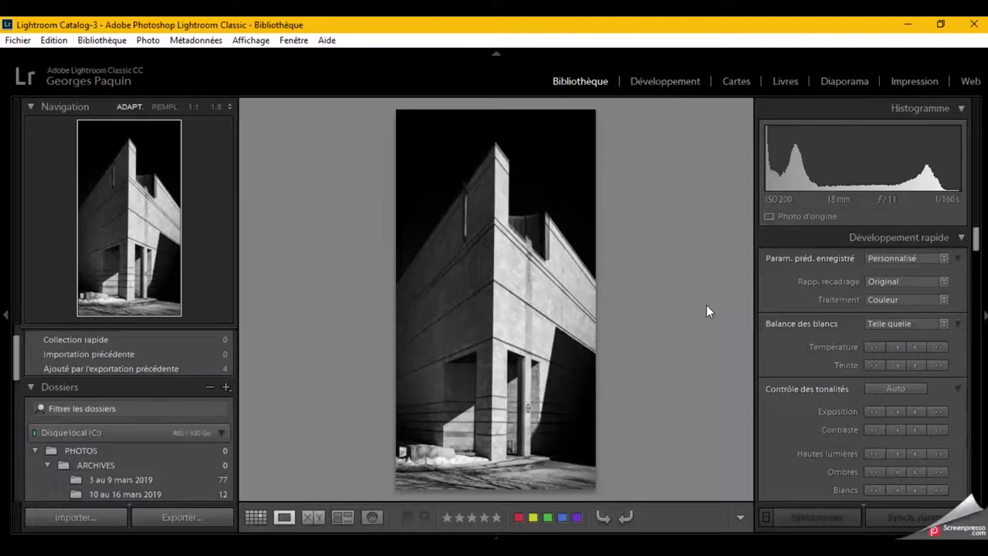
key(g)
mouse_move(318, 253)
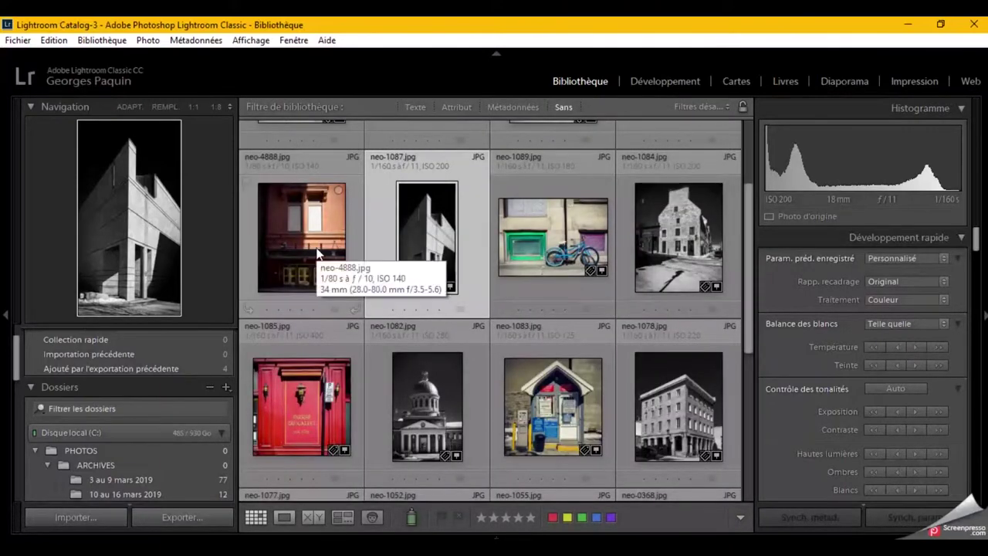
scroll(310, 244, down, 3)
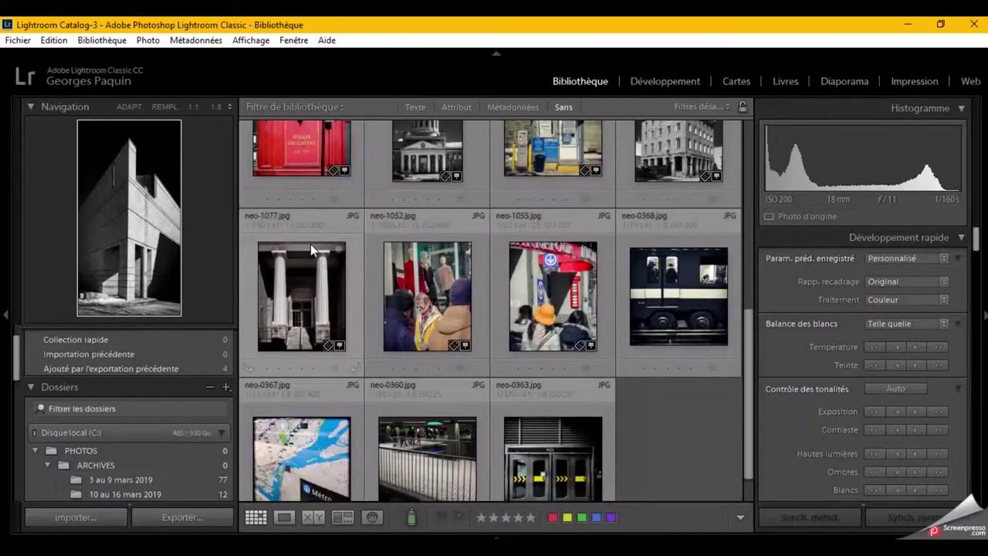
scroll(311, 244, up, 3)
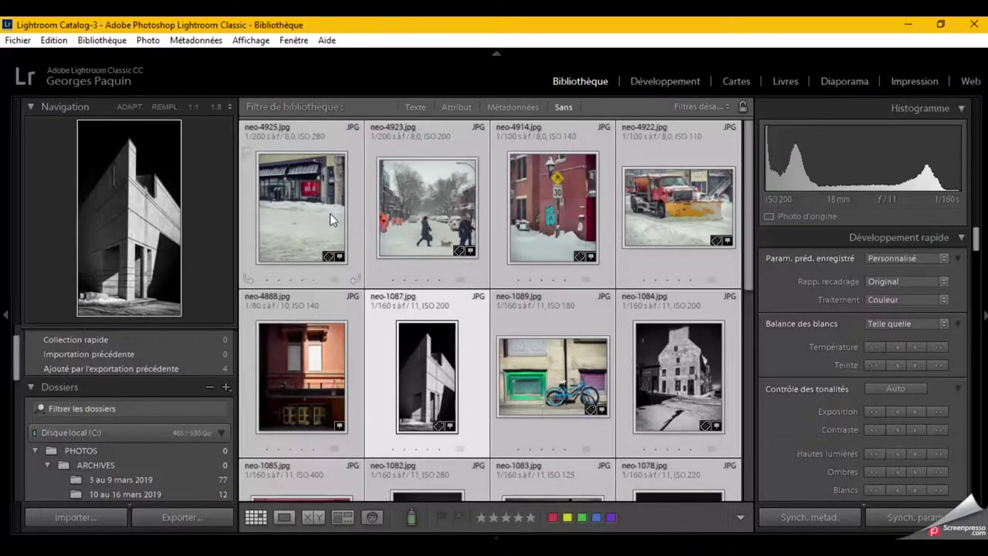
click(917, 82)
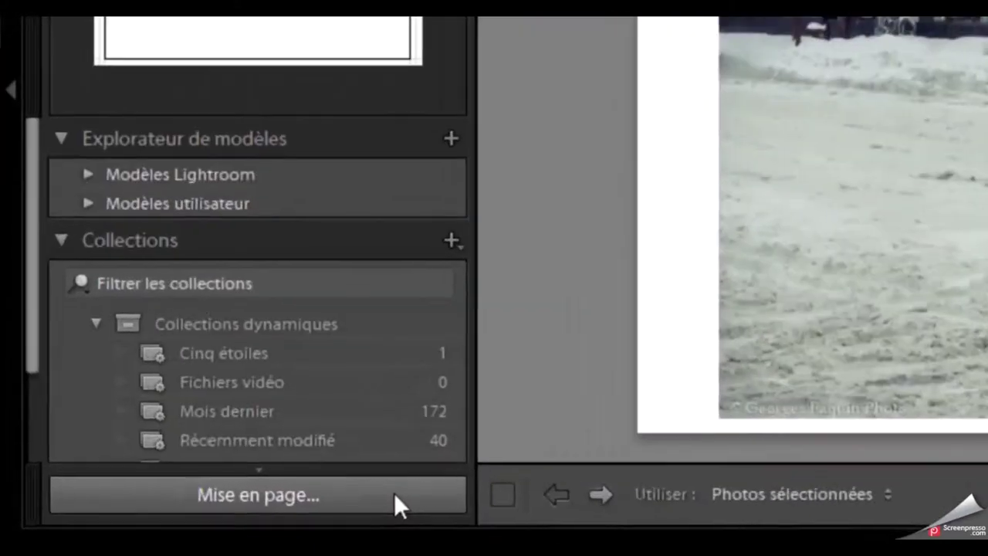
- Open the printer's paper setup with Mise en page… in the Impression module
click(394, 498)
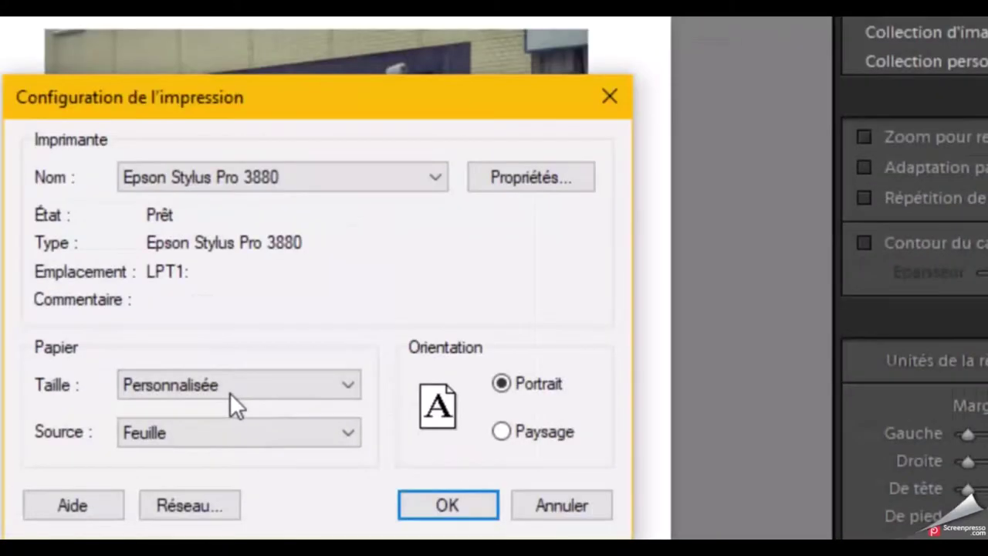
- Choose 102 x 152 mm (4 x 6 in) paper in Print Setup and confirm with OK
click(247, 391)
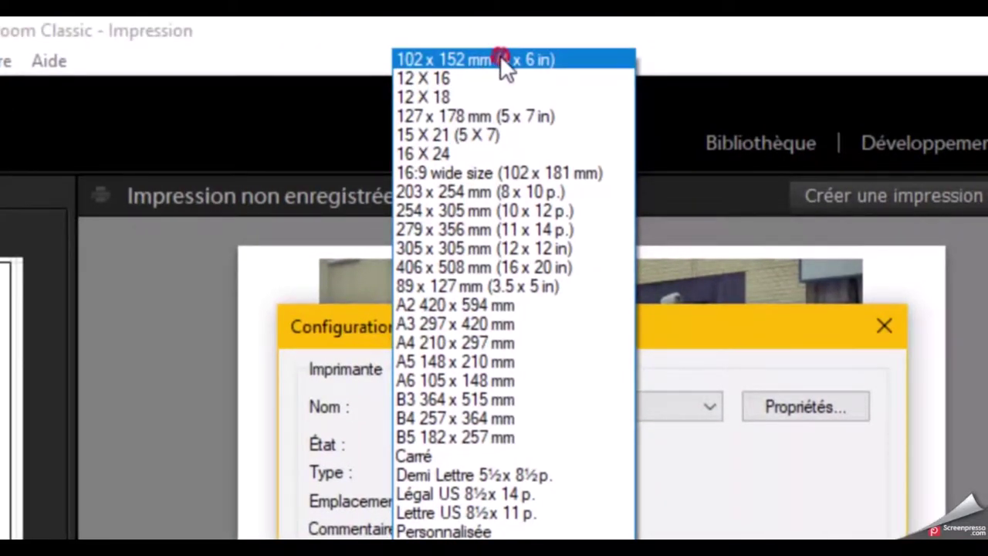
click(502, 62)
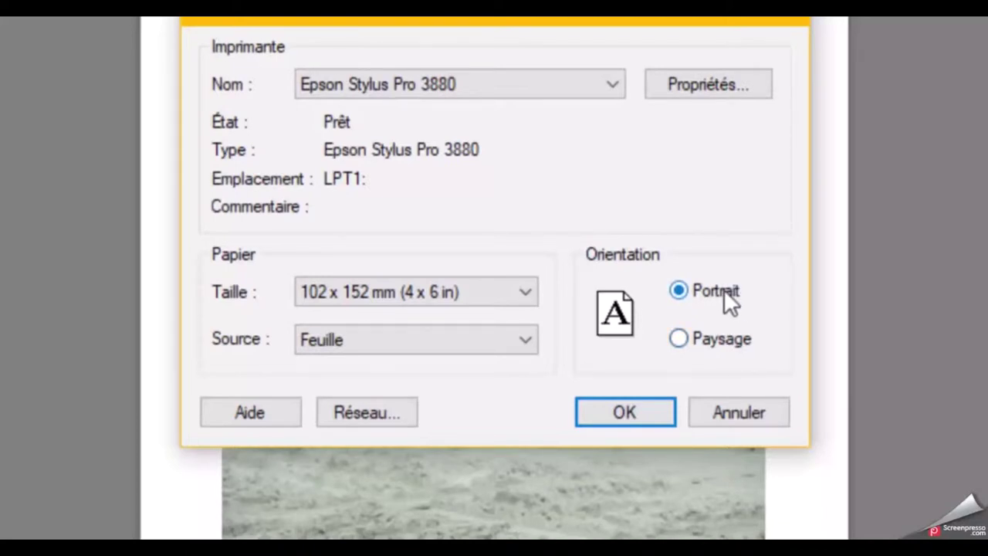
click(651, 413)
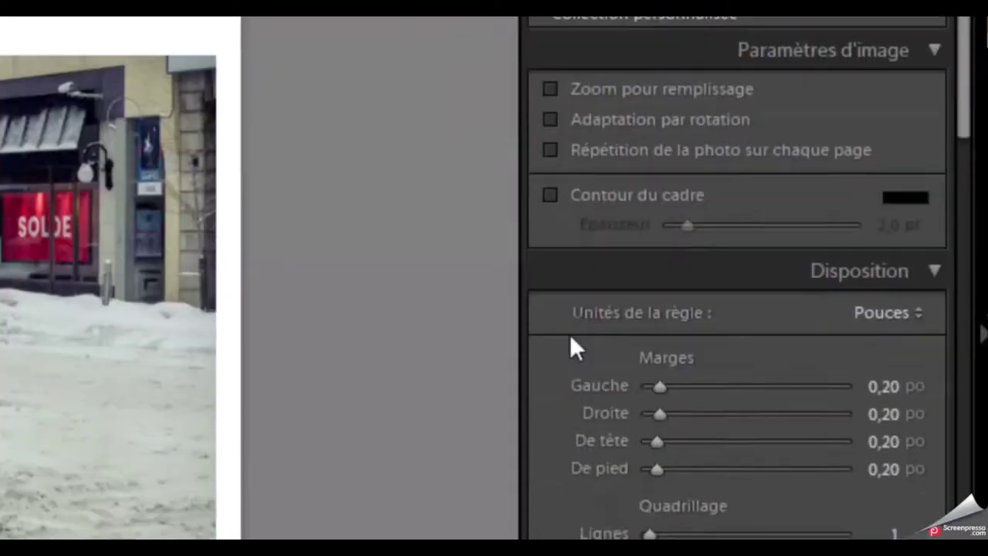
- Drag the cell size sliders to Hauteur 5,60 in and Largeur 3,59 in
scroll(572, 282, down, 5)
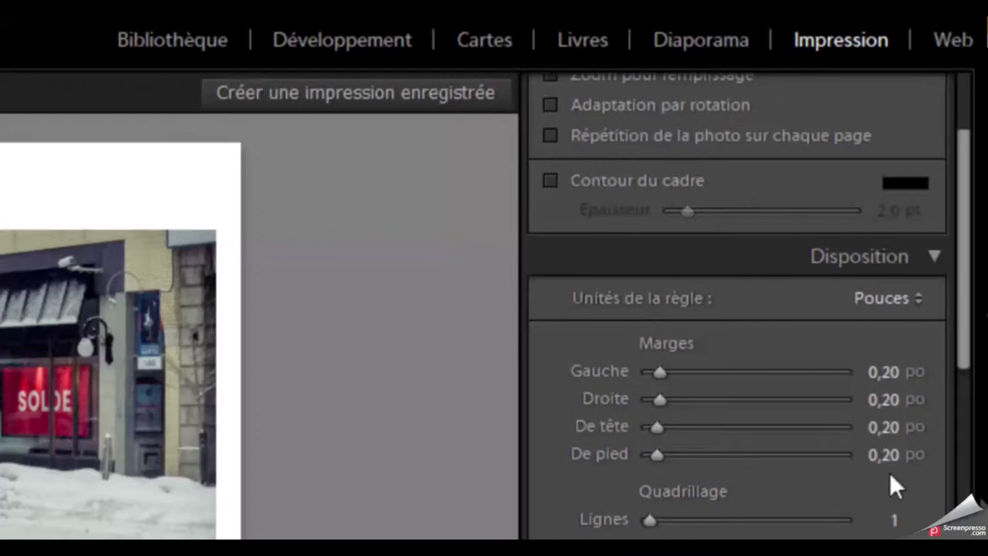
scroll(896, 456, down, 5)
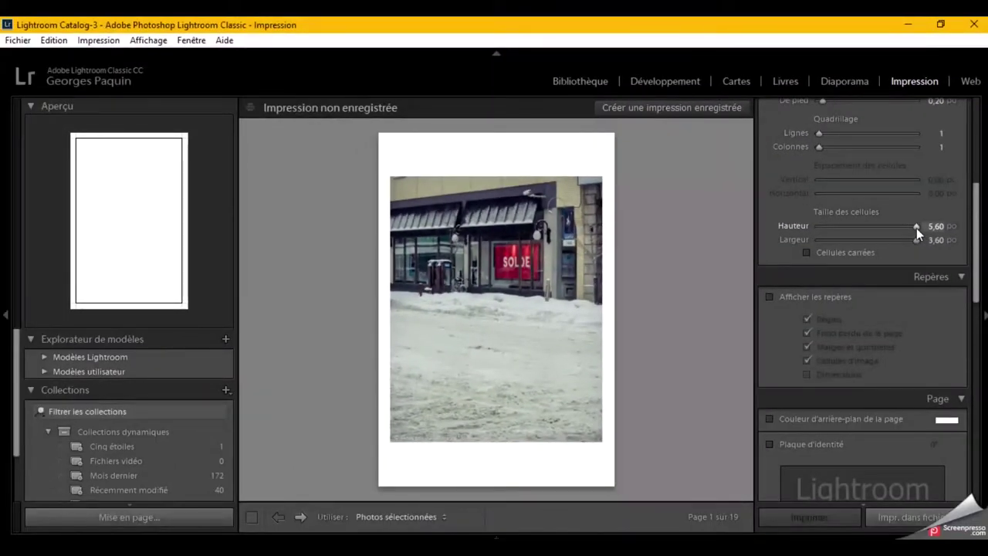
drag(917, 228, 865, 231)
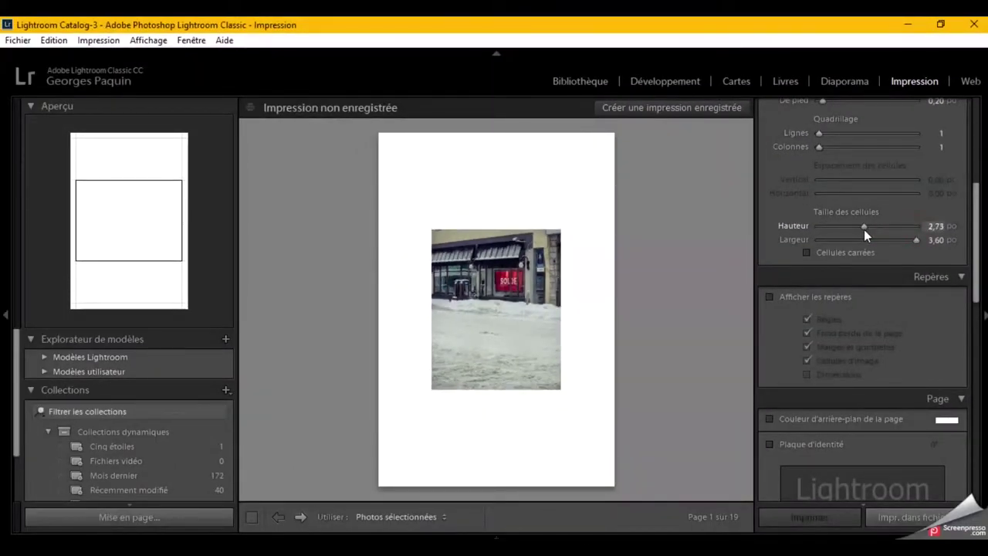
drag(865, 230, 876, 247)
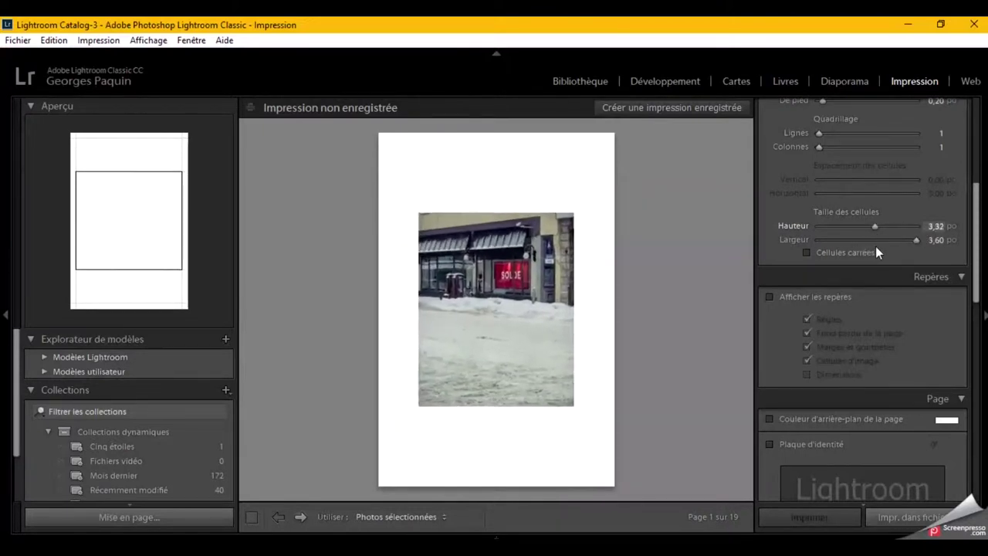
drag(876, 247, 927, 246)
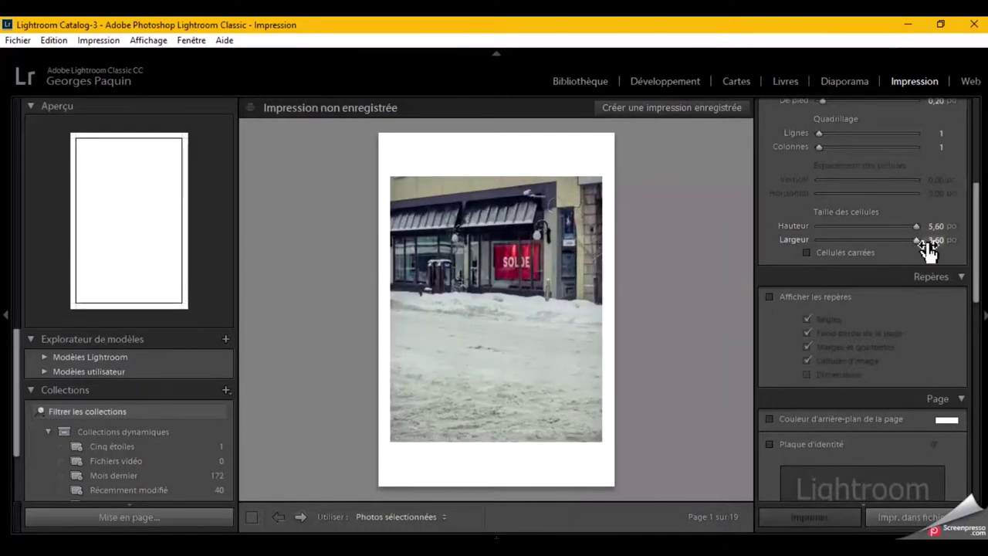
mouse_move(918, 240)
mouse_down()
mouse_move(903, 242)
mouse_move(923, 242)
mouse_up()
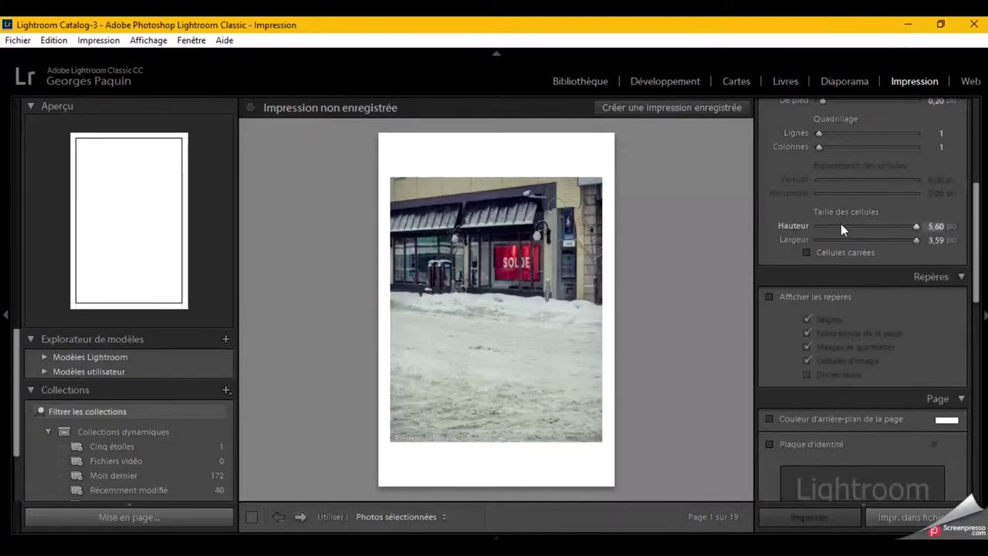
scroll(841, 223, down, 4)
scroll(803, 209, up, 2)
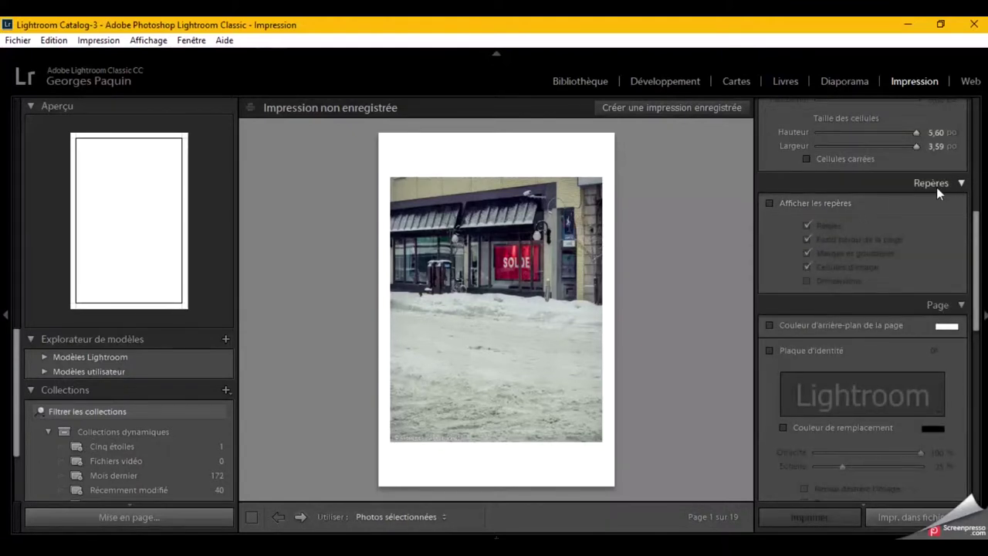
click(798, 204)
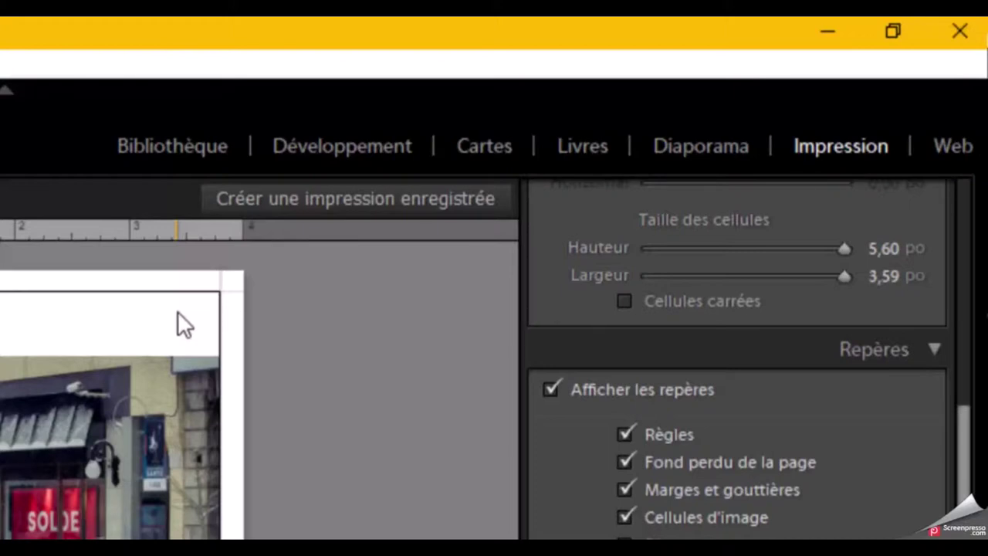
- Scroll down the right-hand print panels
scroll(554, 466, down, 5)
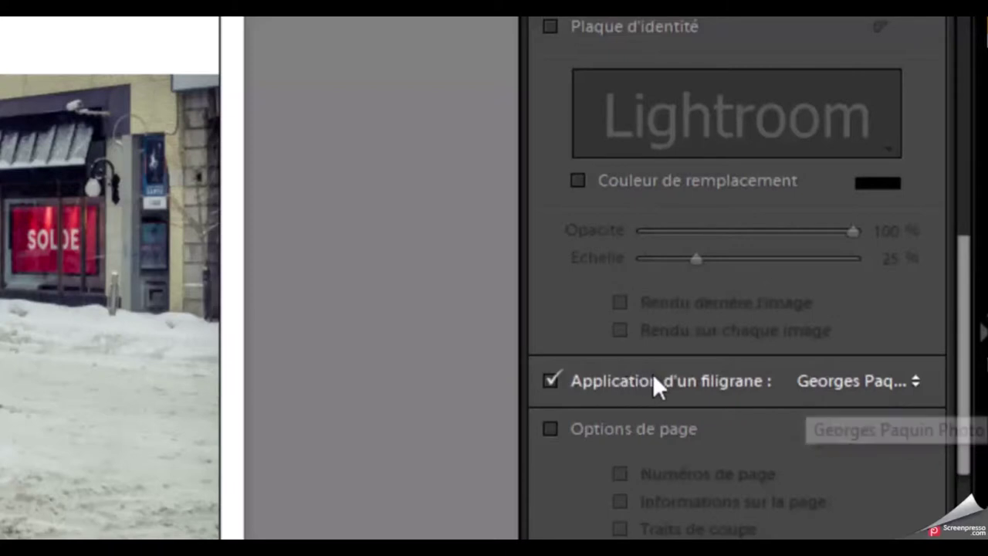
- Change Imprimer au format from JPEG file output to Imprimante
scroll(654, 375, down, 10)
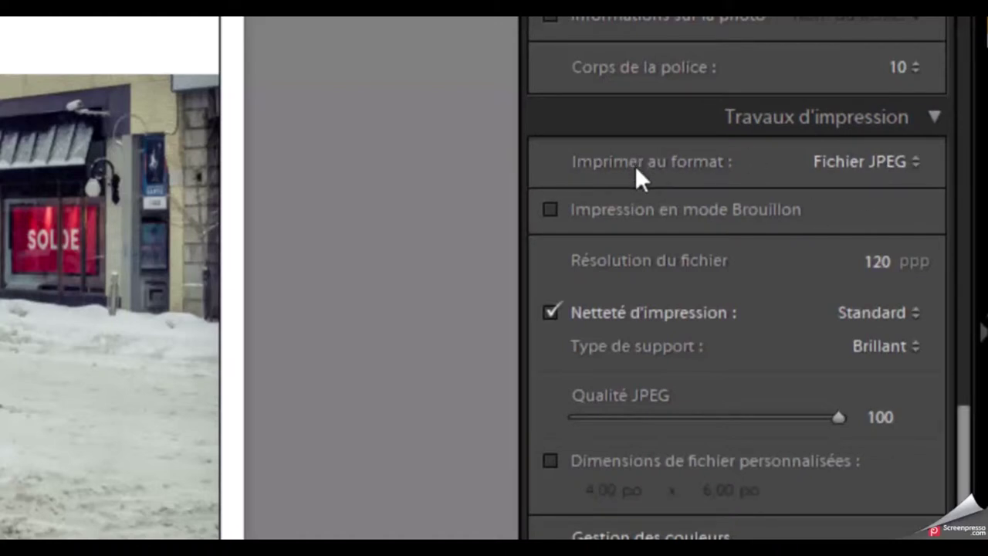
click(880, 161)
click(797, 198)
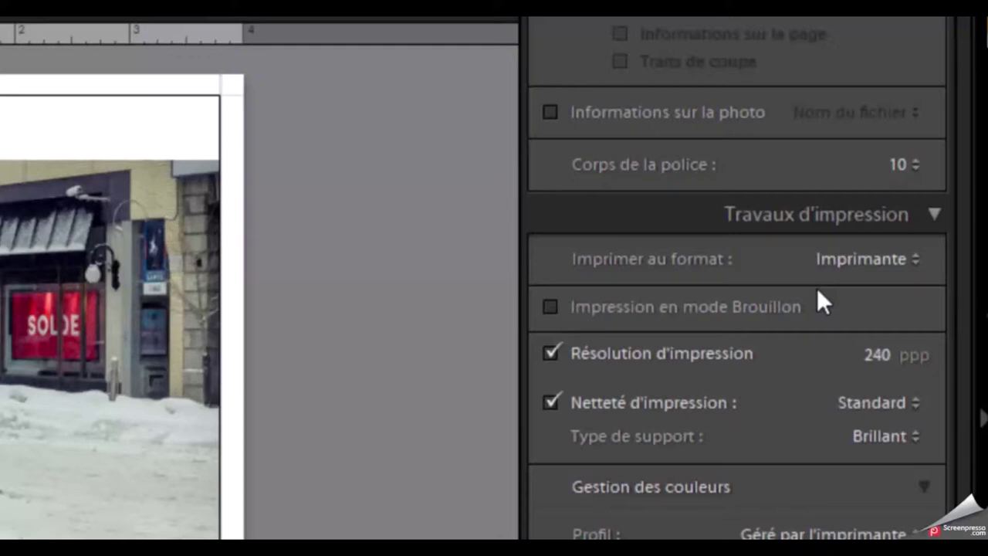
- Switch Imprimer au format back to Fichier JPEG and check the Type de support choices
click(900, 255)
click(838, 322)
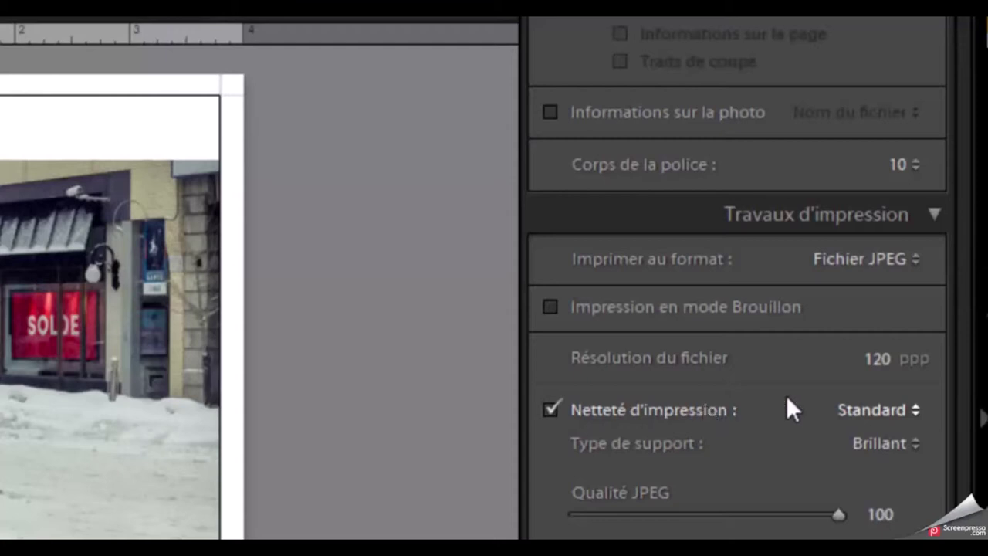
click(912, 445)
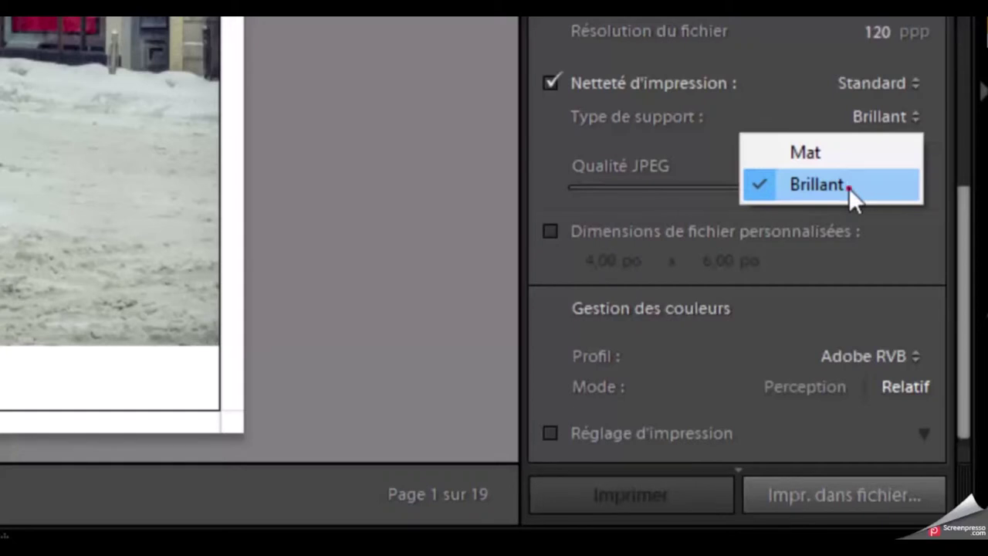
click(848, 188)
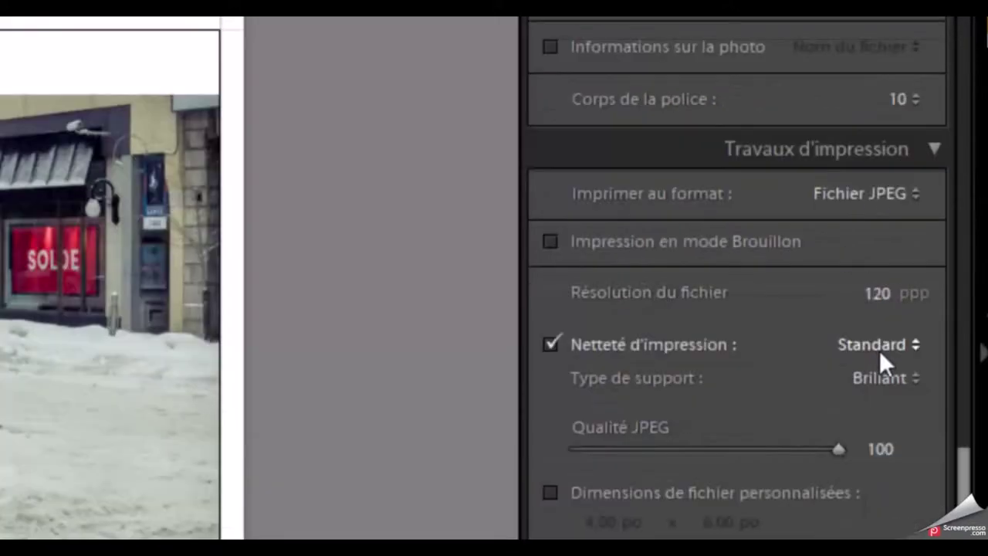
click(880, 352)
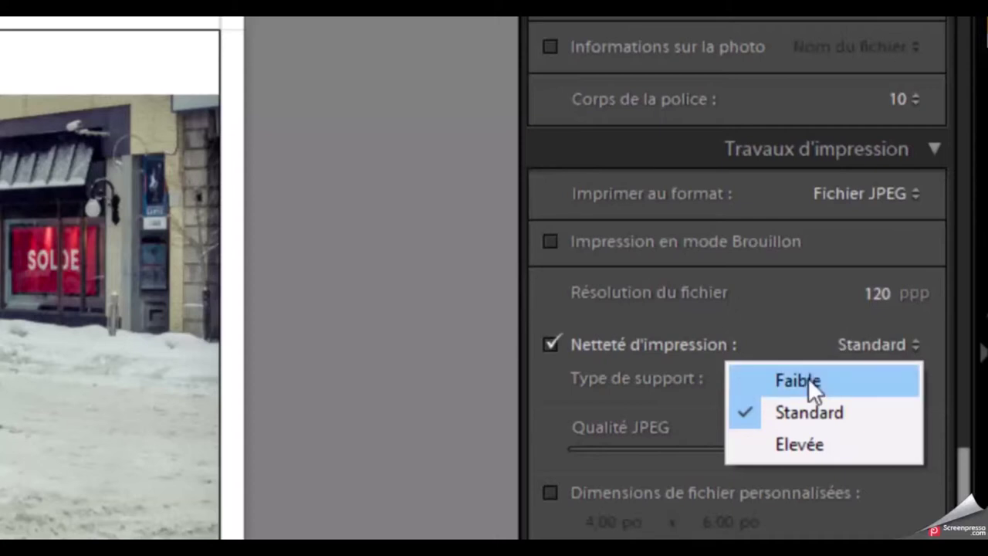
click(804, 424)
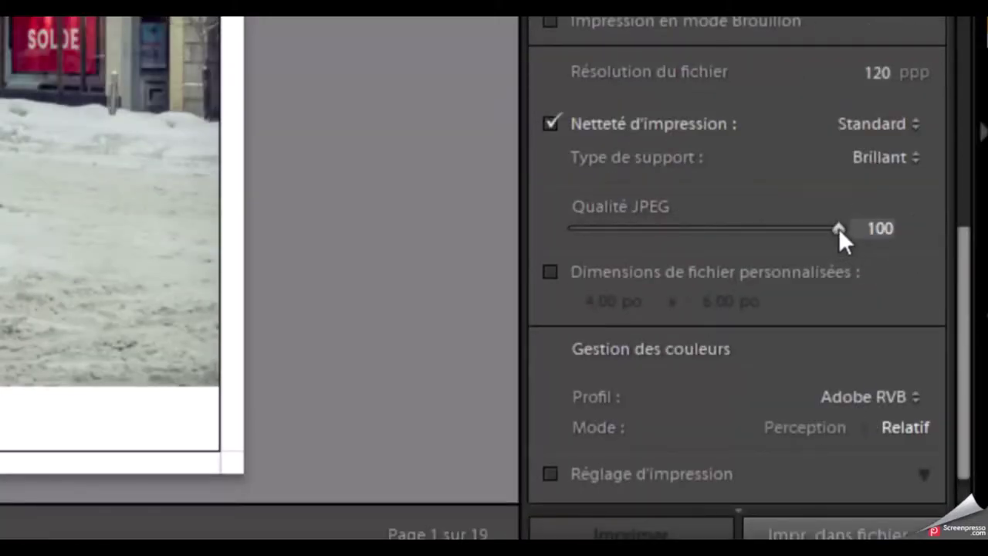
scroll(888, 247, down, 2)
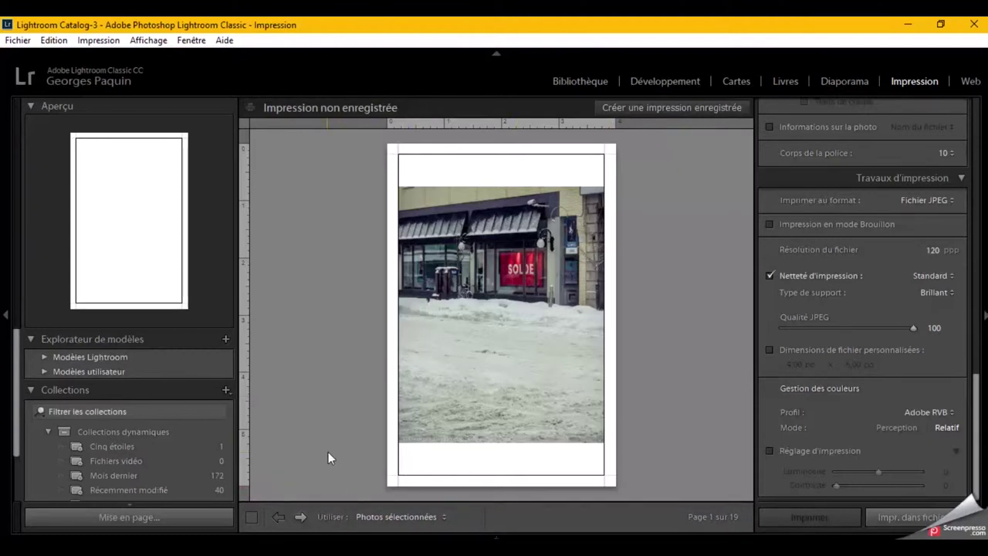
- Enable Adaptation par rotation and step through the print pages up to page 10 of 19
key(Right)
key(Right)
key(Right)
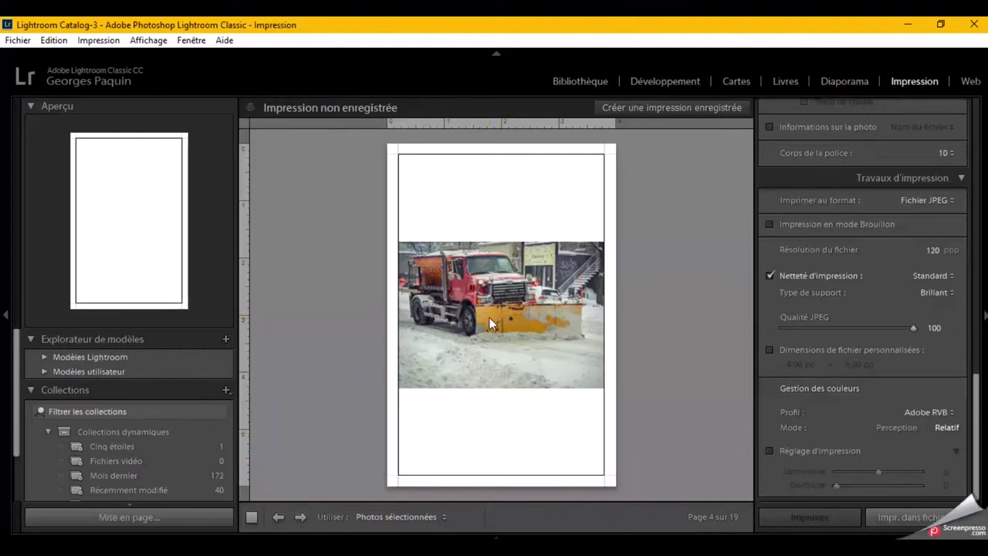
scroll(822, 308, up, 5)
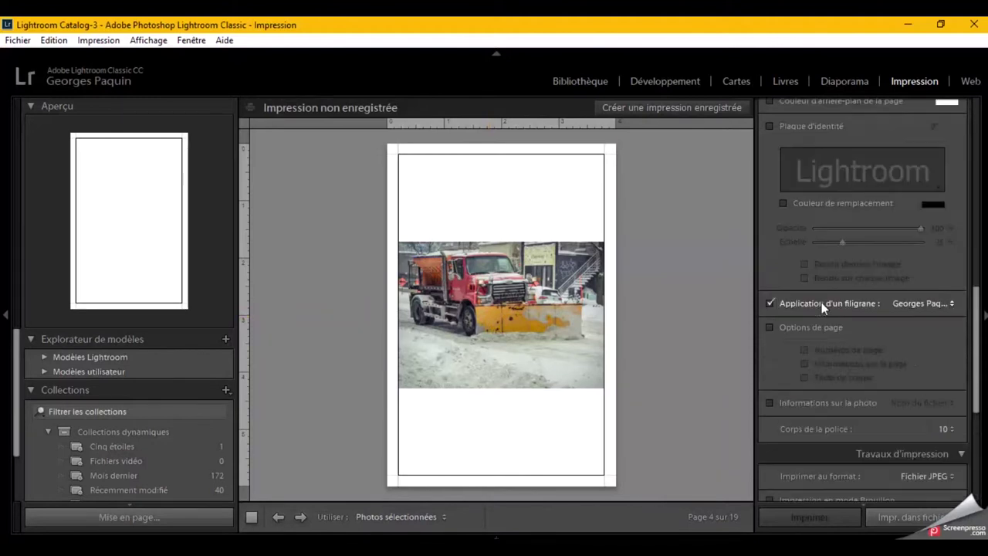
scroll(821, 307, up, 5)
scroll(822, 307, up, 5)
scroll(785, 281, up, 3)
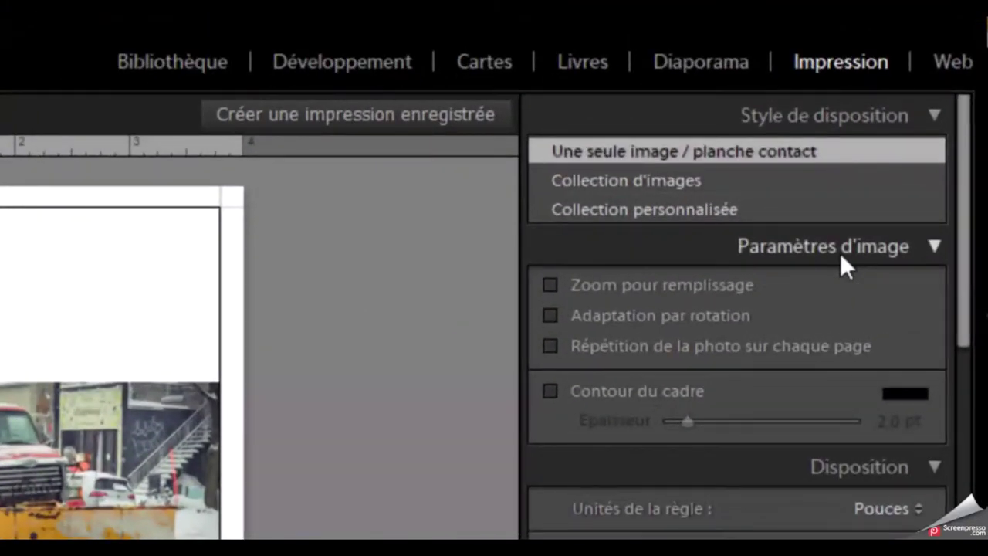
click(622, 319)
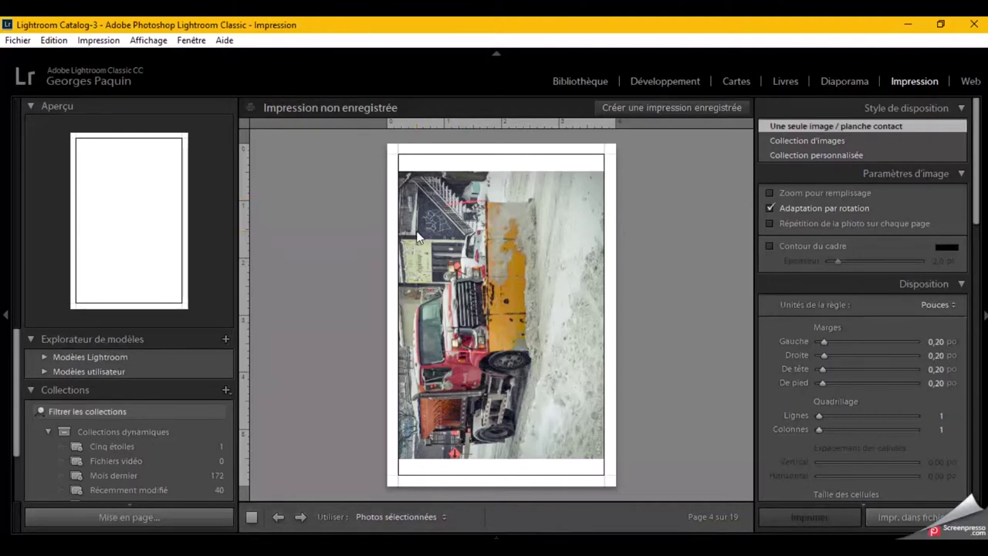
key(Right)
key(Right)
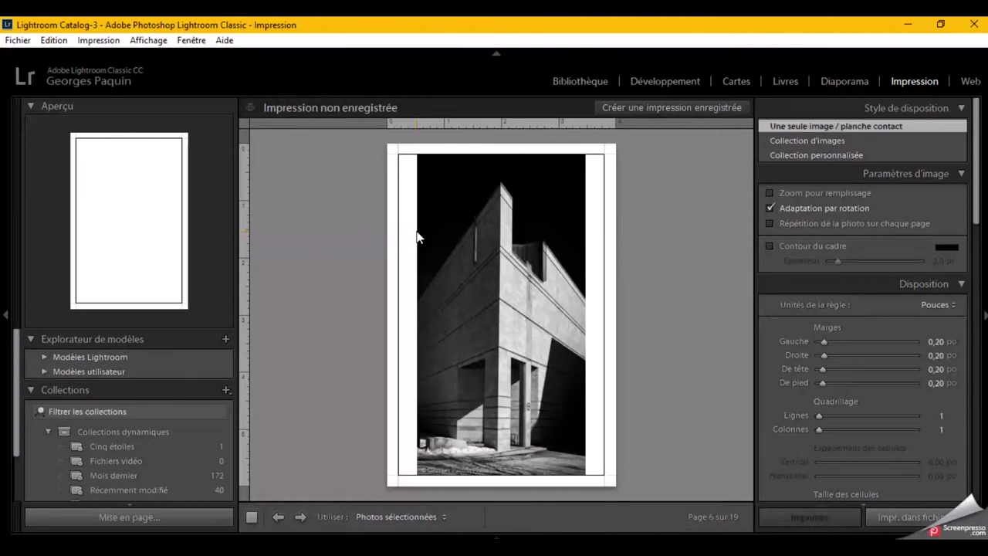
key(Right)
key(Right)
key(Right)
key(Right)
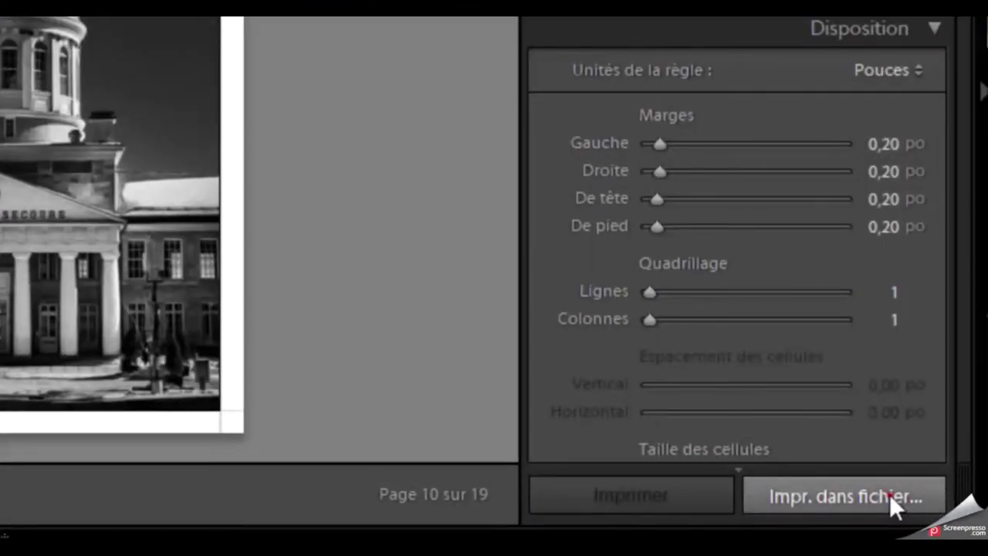
click(890, 494)
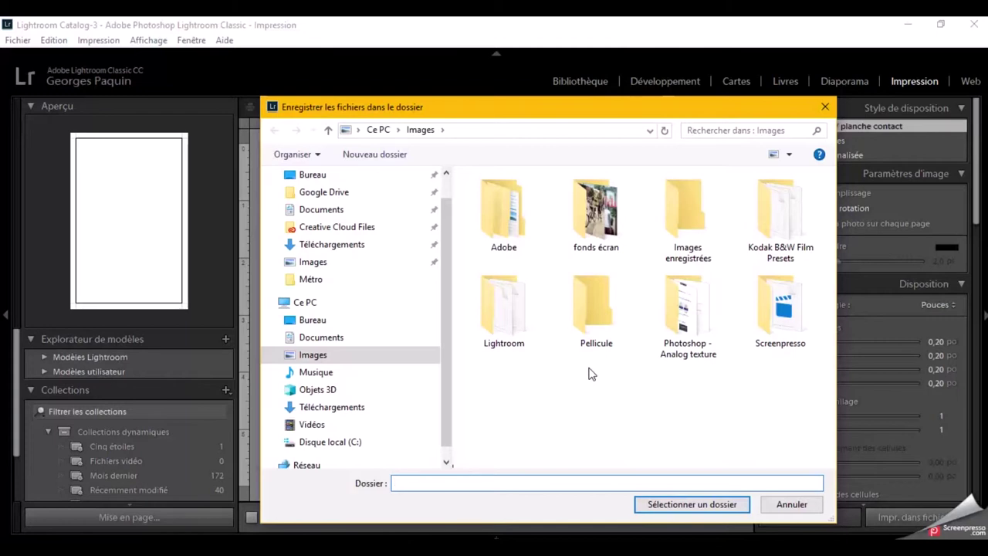
- Print the pages as JPEGs into Images > Pellicule, confirming the overwrite
click(591, 299)
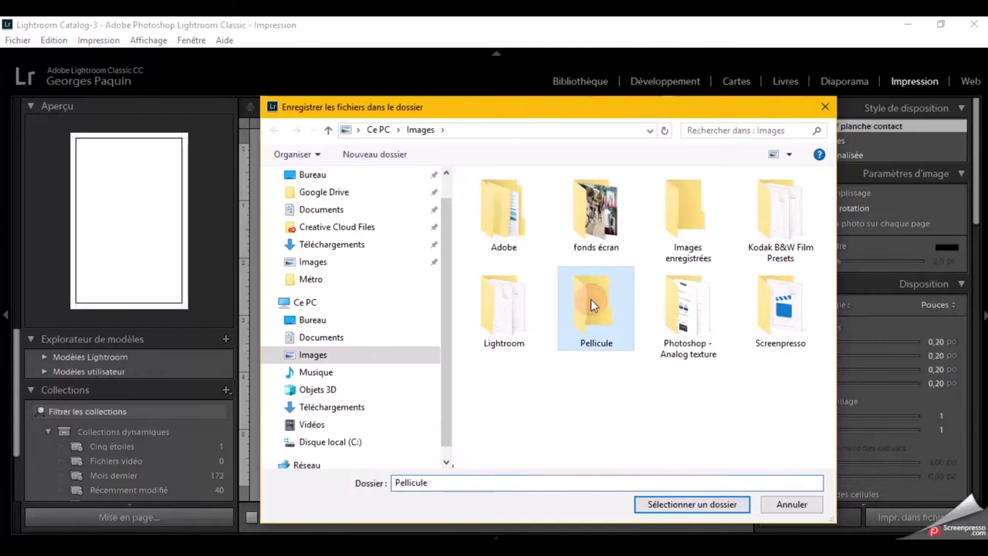
click(692, 506)
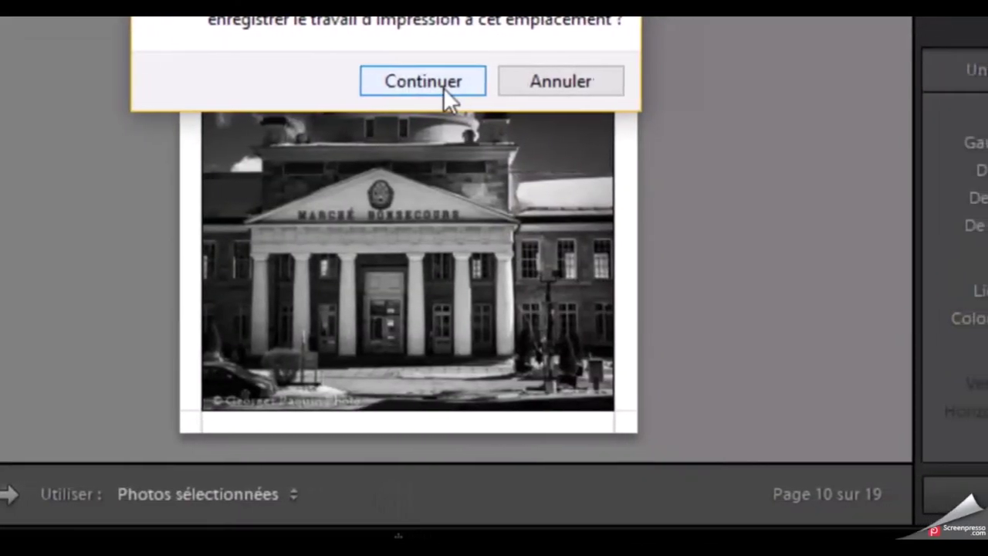
click(423, 81)
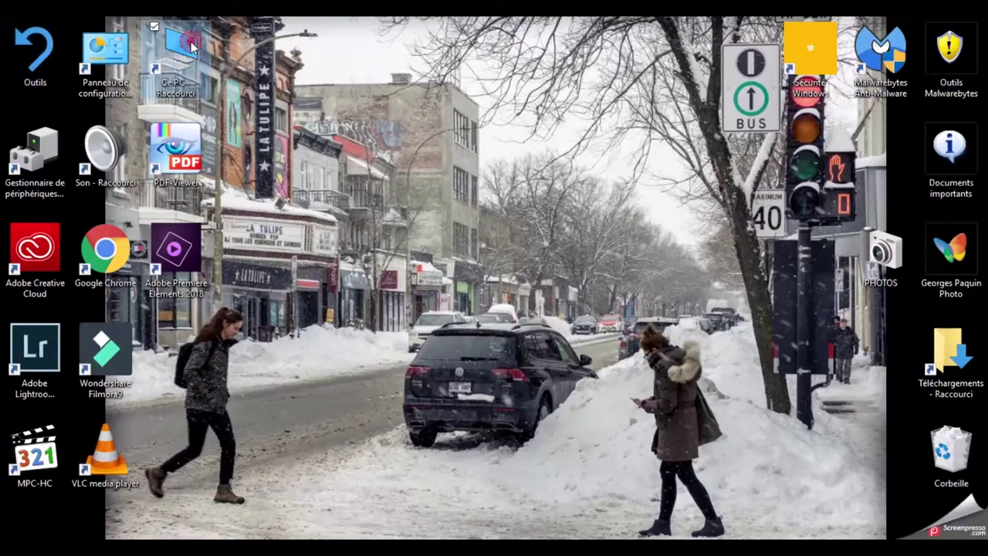
- Browse to This PC > Images > Pellicule, maximize the window, and open Camera Roll-01.jpg
double_click(192, 47)
double_click(339, 259)
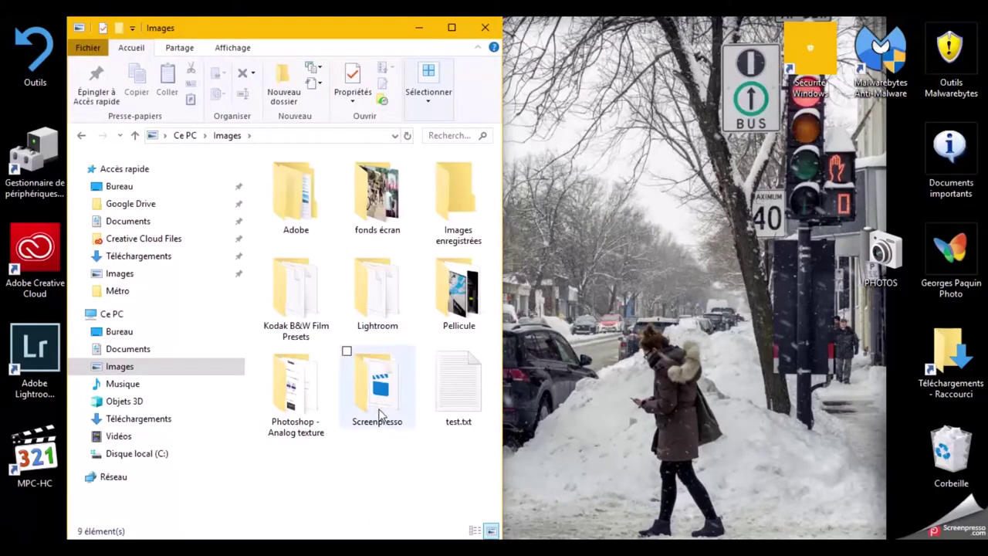
double_click(467, 313)
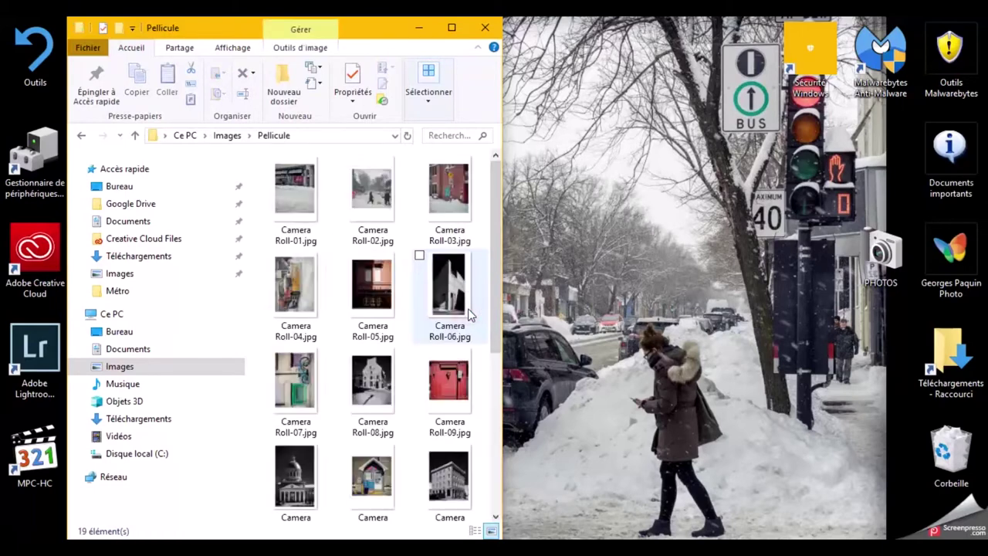
click(452, 31)
click(219, 193)
double_click(218, 193)
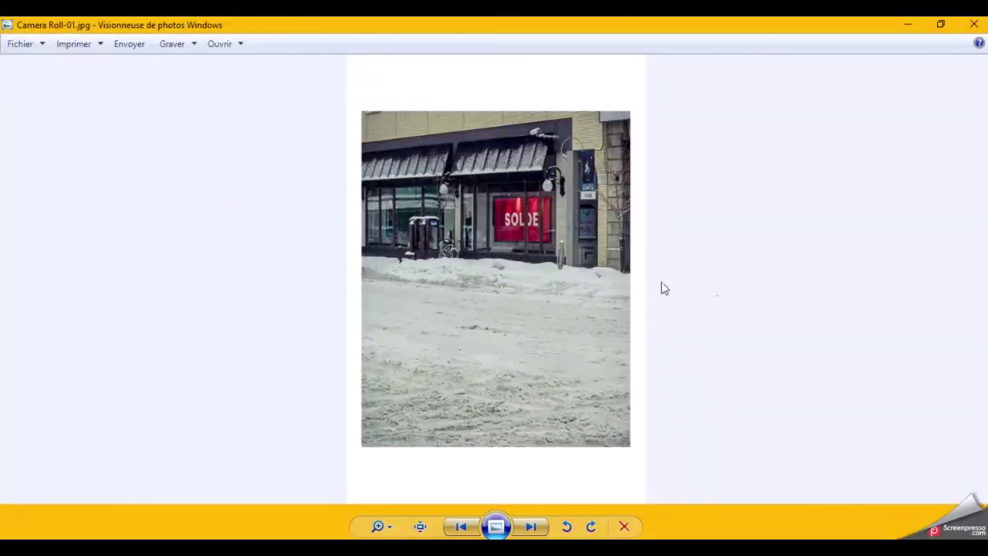
- Step through the exported Camera Roll JPEGs in Windows Photo Viewer to Camera Roll-05.jpg
key(Right)
key(Right)
key(Right)
key(Right)
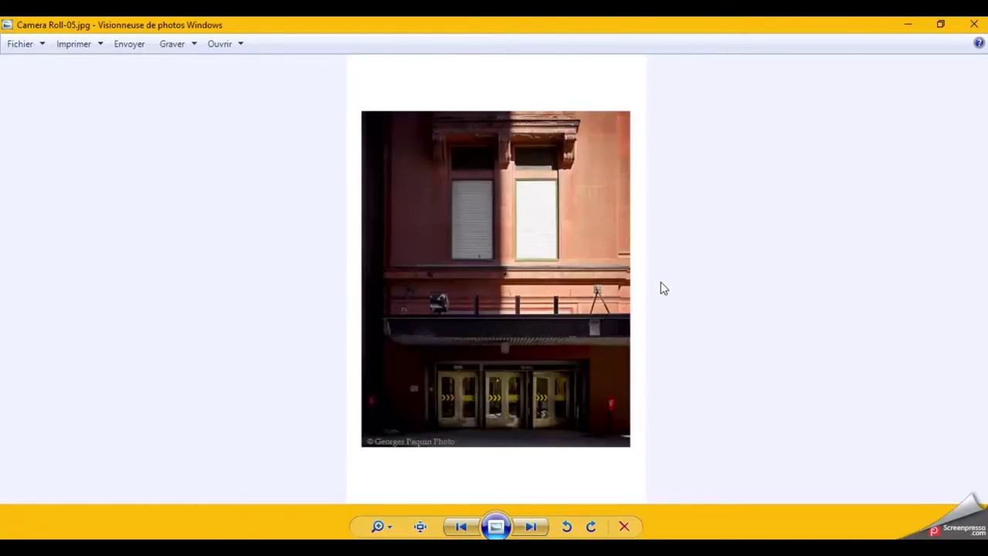
key(Right)
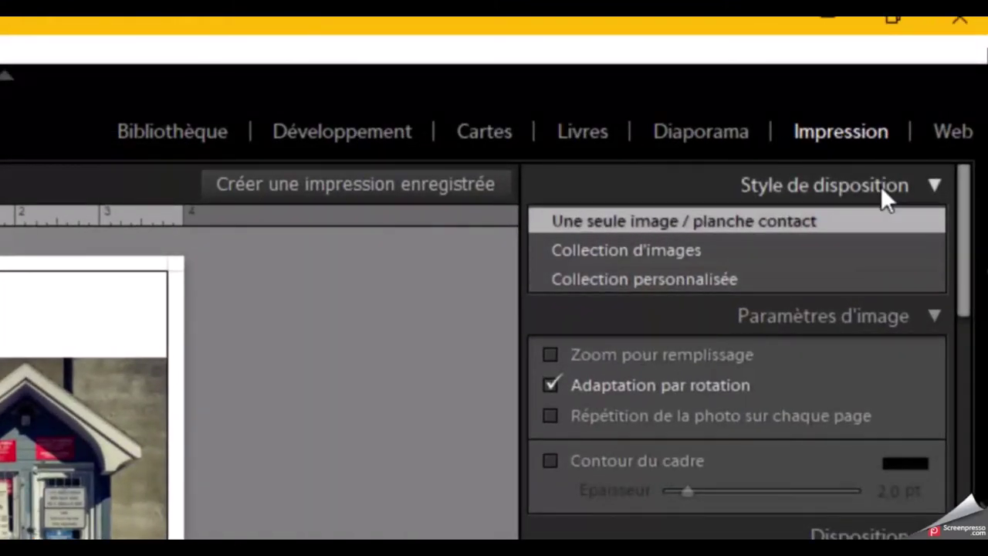
- Use the Collection personnalisée layout, nudge the booth photo down, and add a shrunken red door photo at right
click(712, 277)
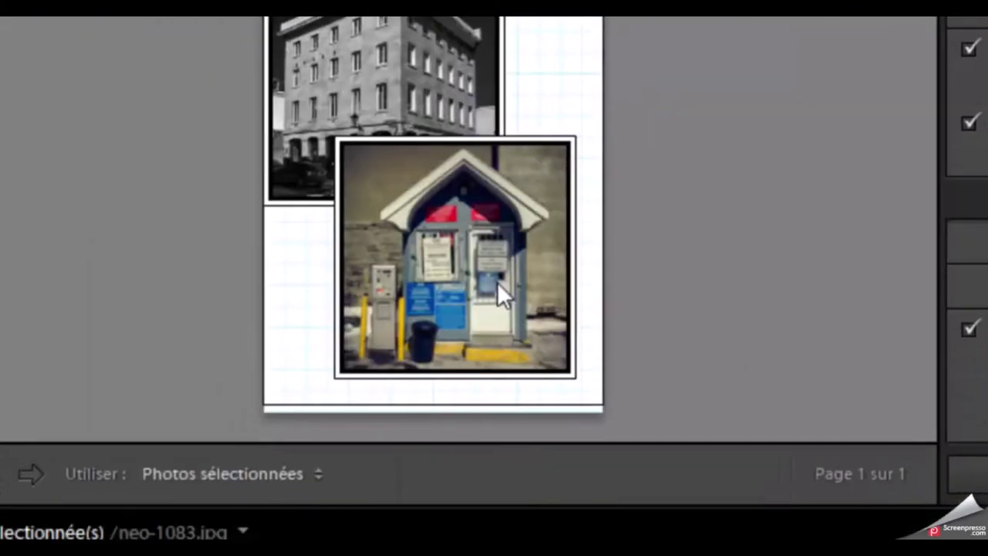
drag(498, 284, 507, 303)
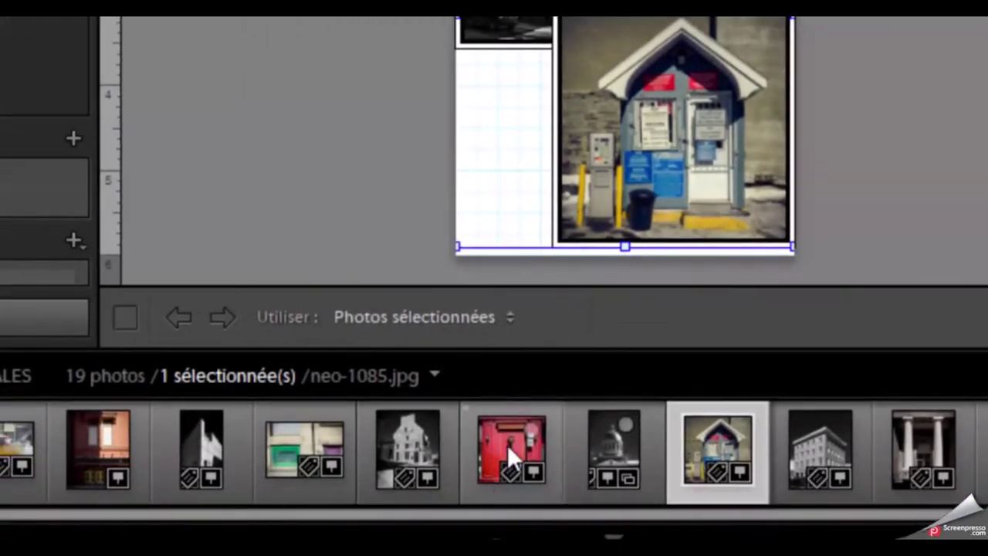
drag(507, 445, 510, 124)
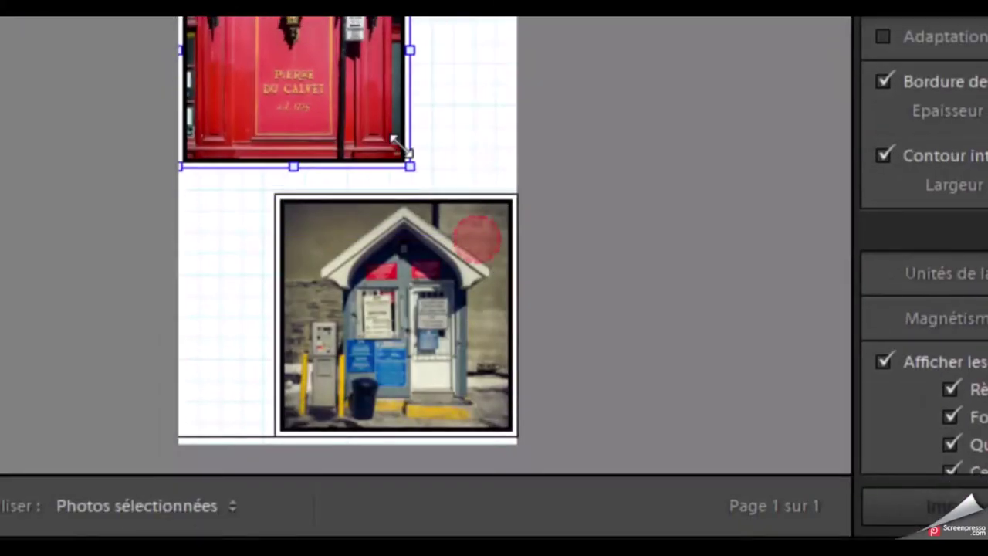
drag(475, 324, 361, 245)
drag(602, 410, 726, 409)
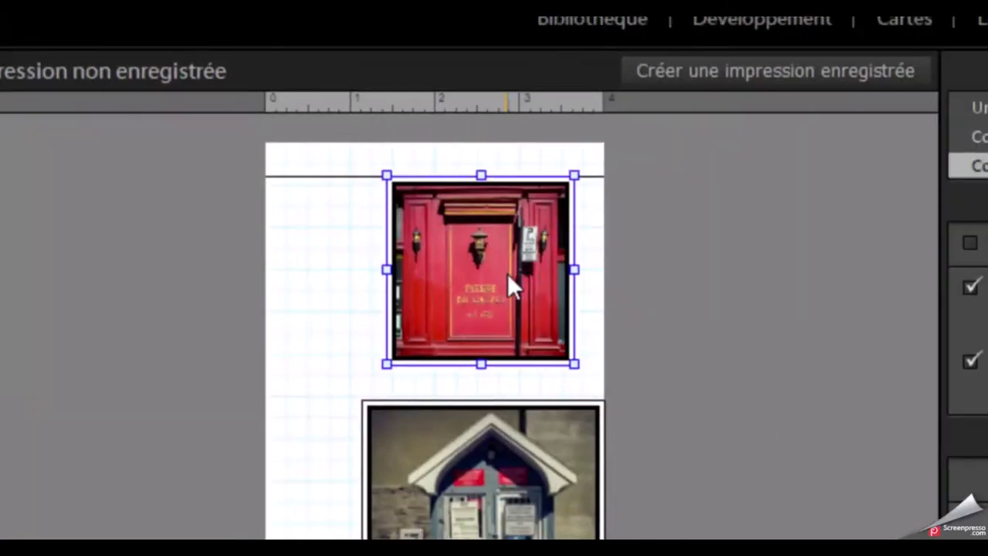
click(351, 305)
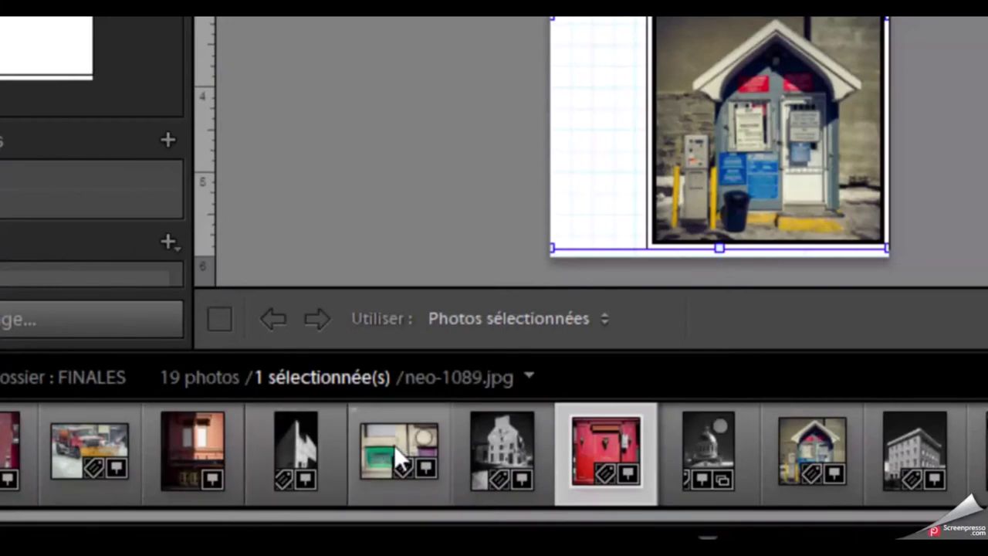
- Drop the green-window bicycle photo into the top cell, set it to Avant-plan and shrink it
click(395, 447)
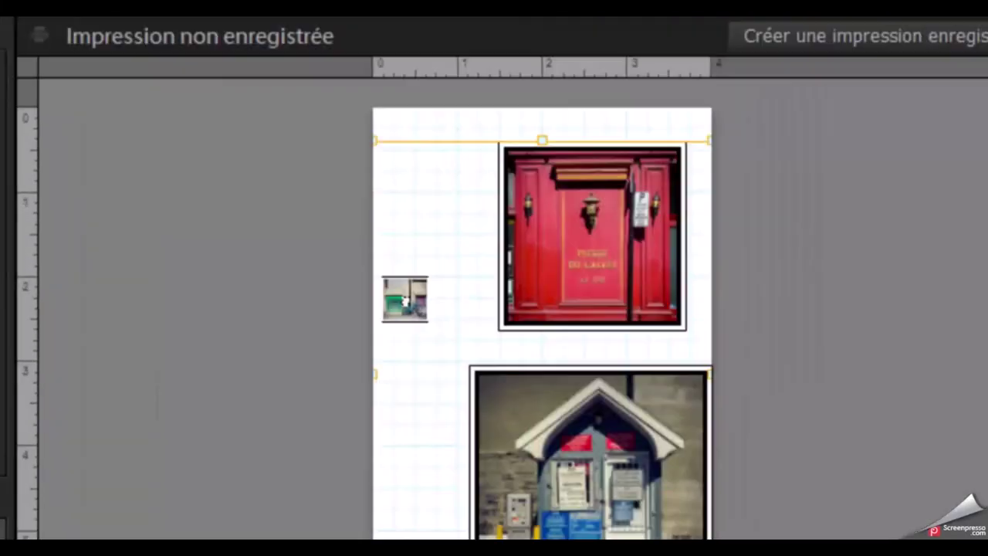
drag(393, 444, 435, 315)
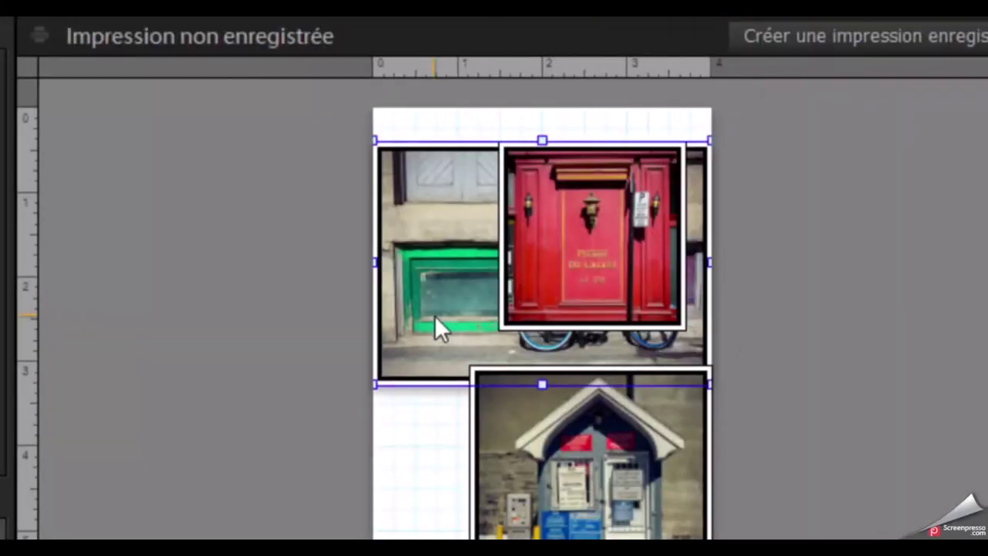
right_click(435, 315)
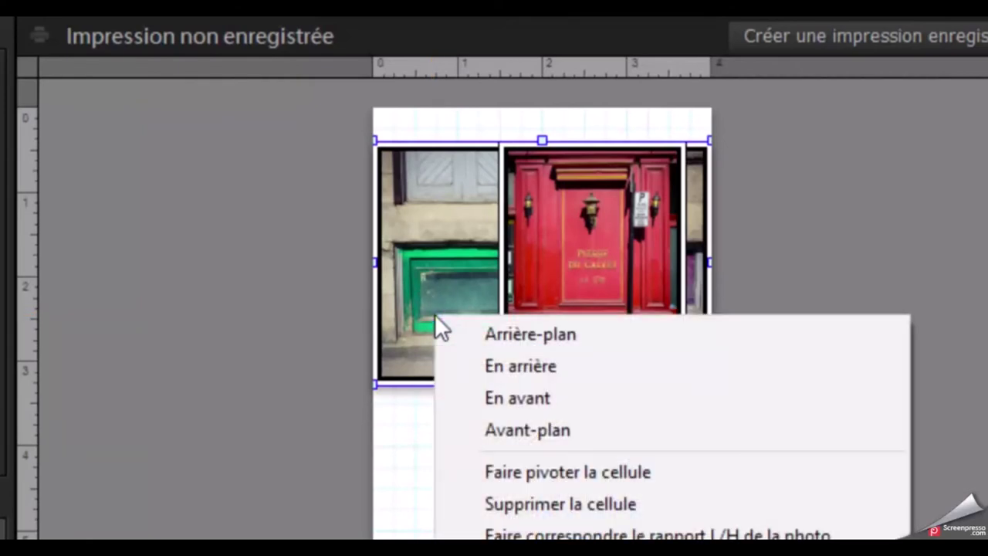
click(557, 433)
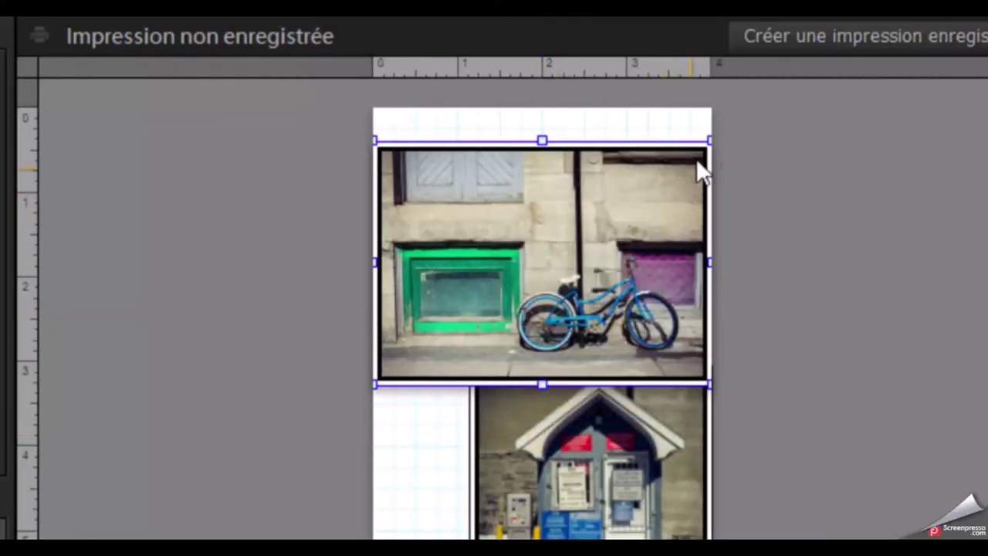
drag(709, 140, 588, 226)
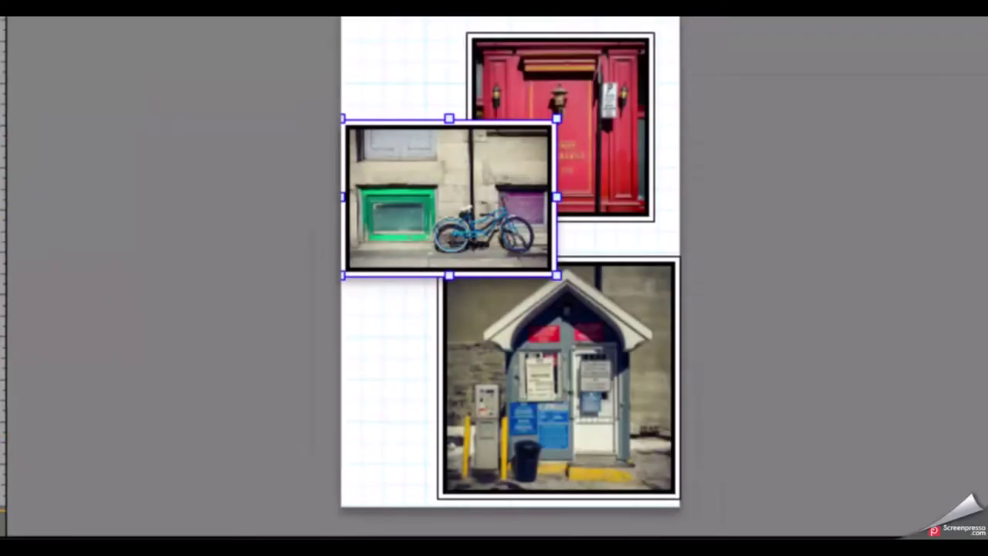